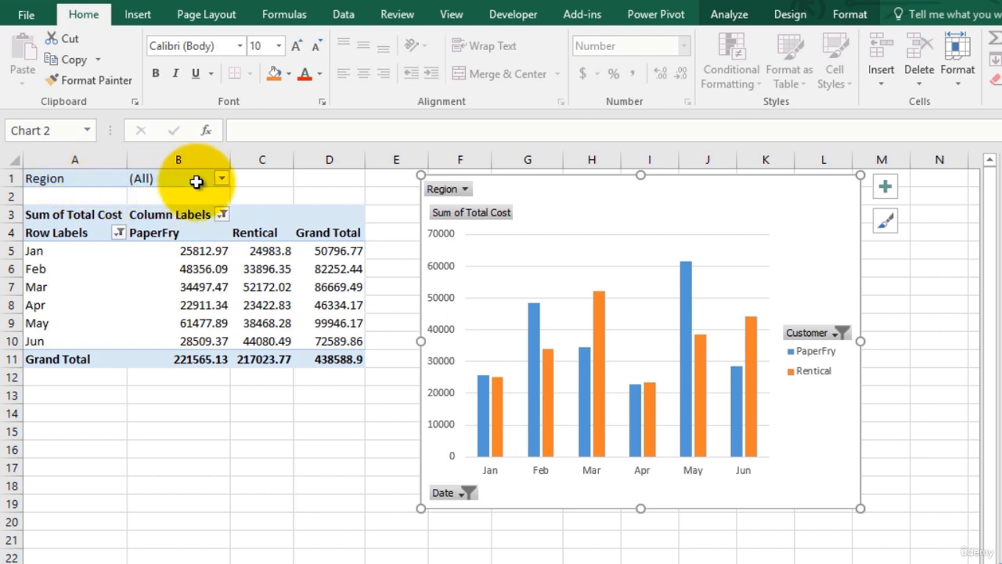
# Examine the available filter choices of the chart's Region, Date and Customer fields.
pyautogui.click(462, 191)
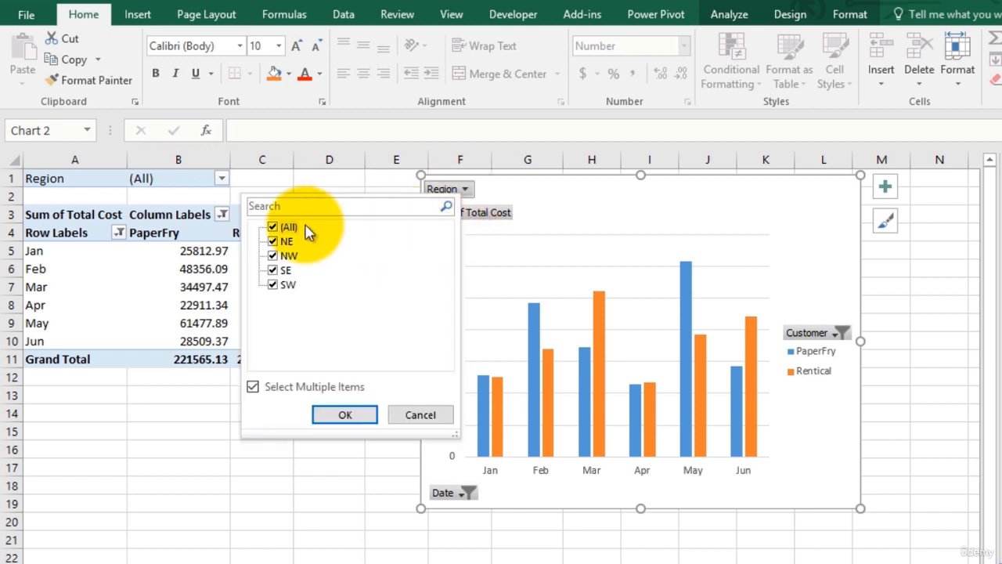
pyautogui.click(630, 224)
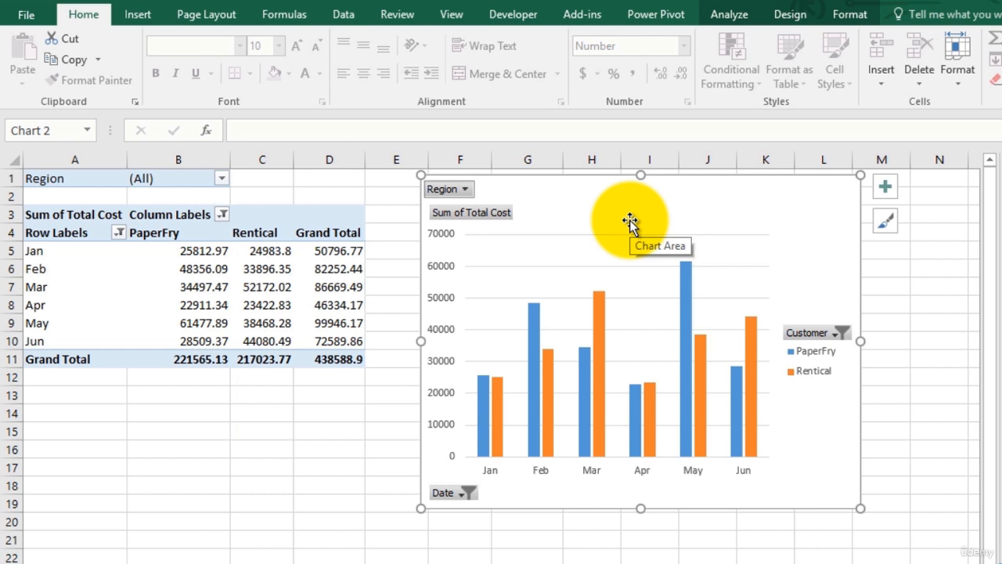
pyautogui.click(467, 191)
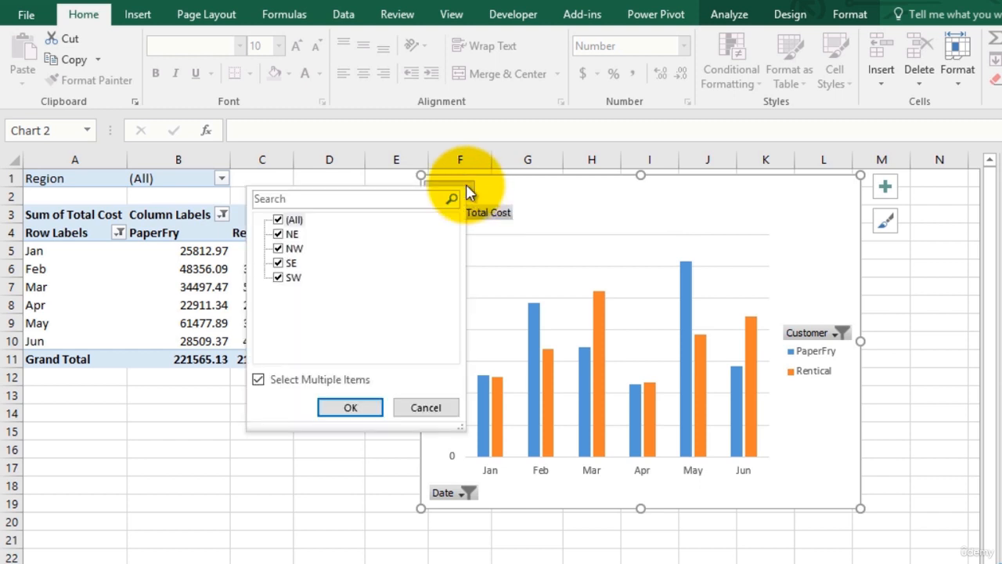
pyautogui.click(468, 190)
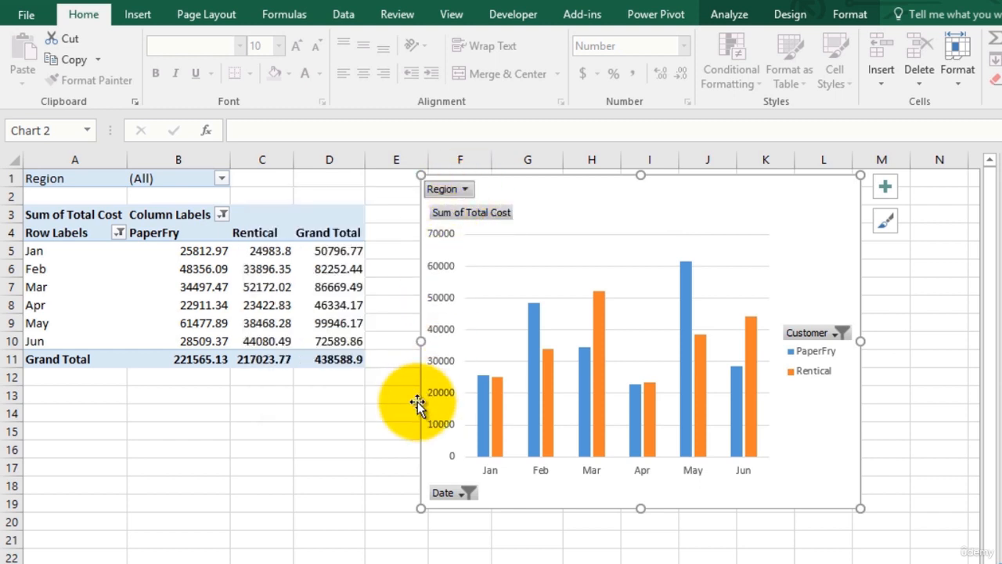
pyautogui.click(467, 493)
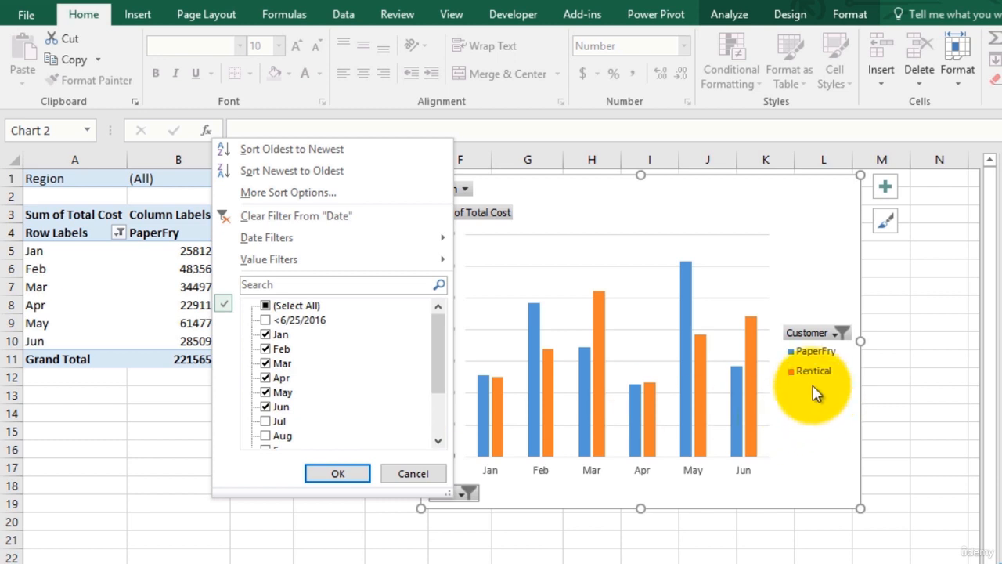
pyautogui.click(820, 335)
pyautogui.click(822, 335)
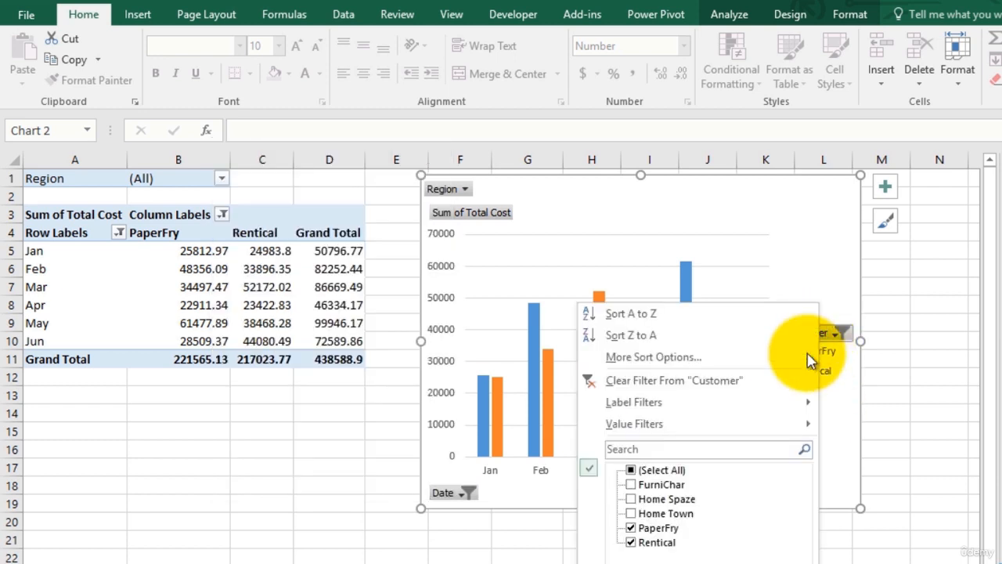
pyautogui.moveTo(756, 441)
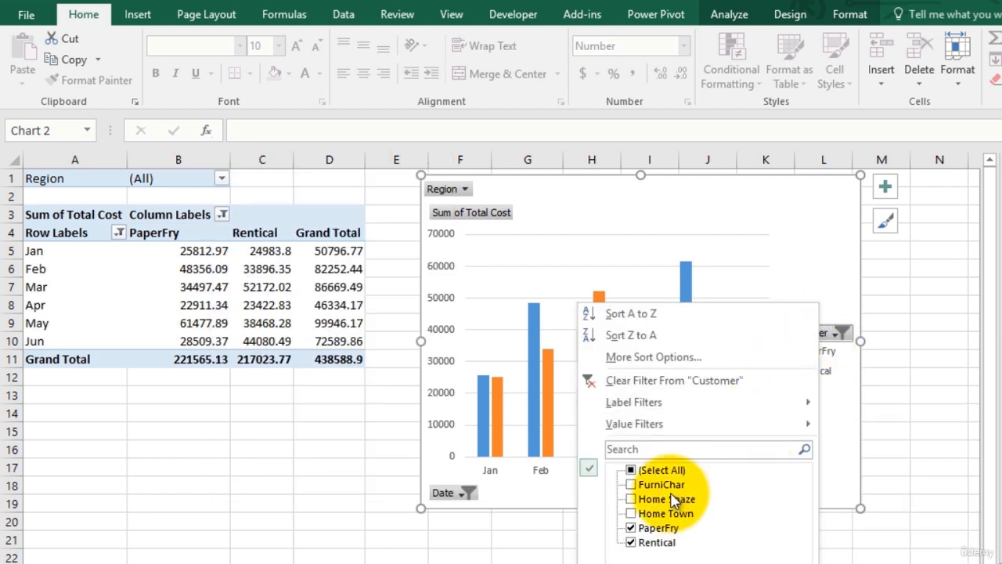
pyautogui.click(821, 270)
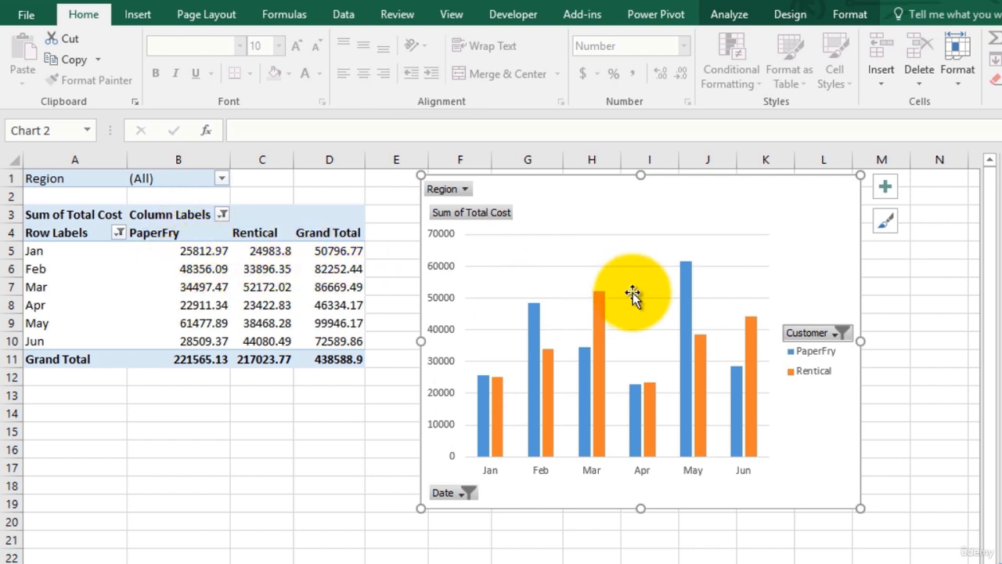
# Add Home Spaze to the customers included in the PivotChart's Customer filter.
pyautogui.click(810, 332)
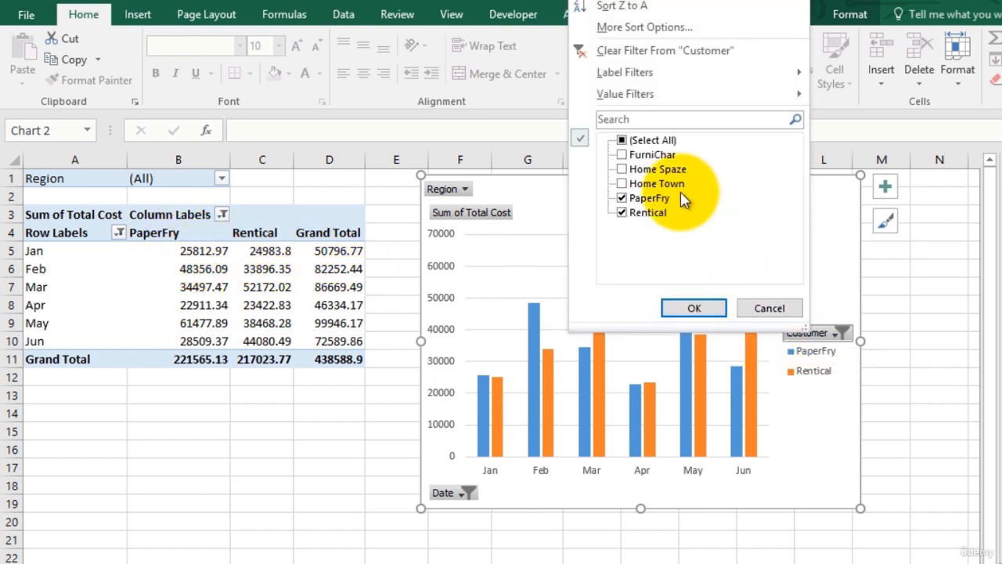
pyautogui.click(623, 169)
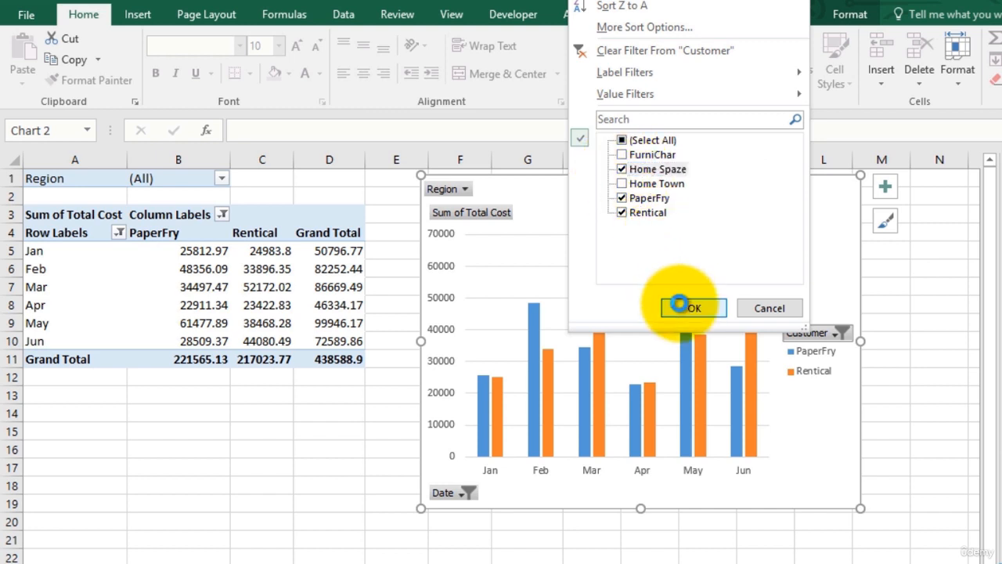
pyautogui.click(678, 307)
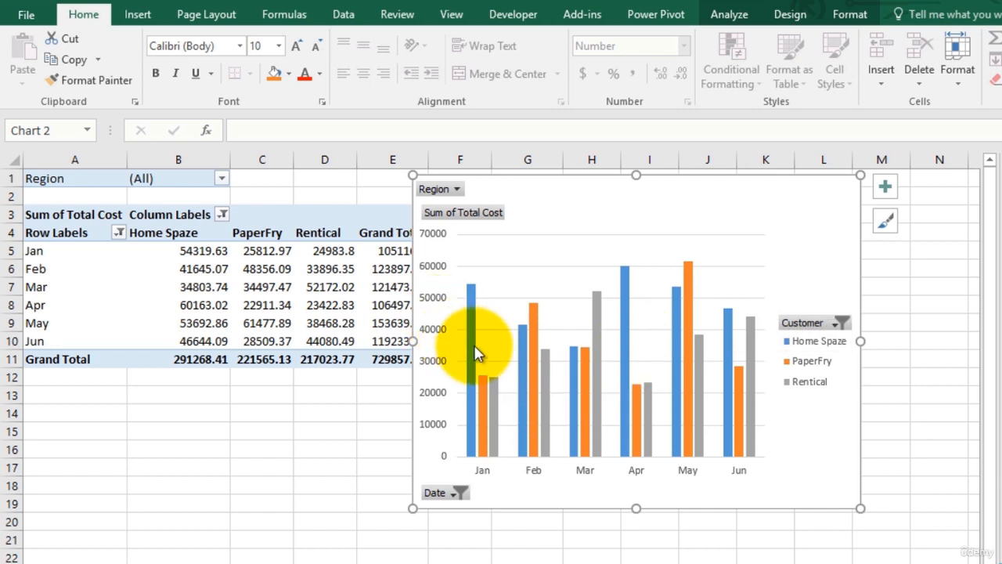
pyautogui.moveTo(470, 302)
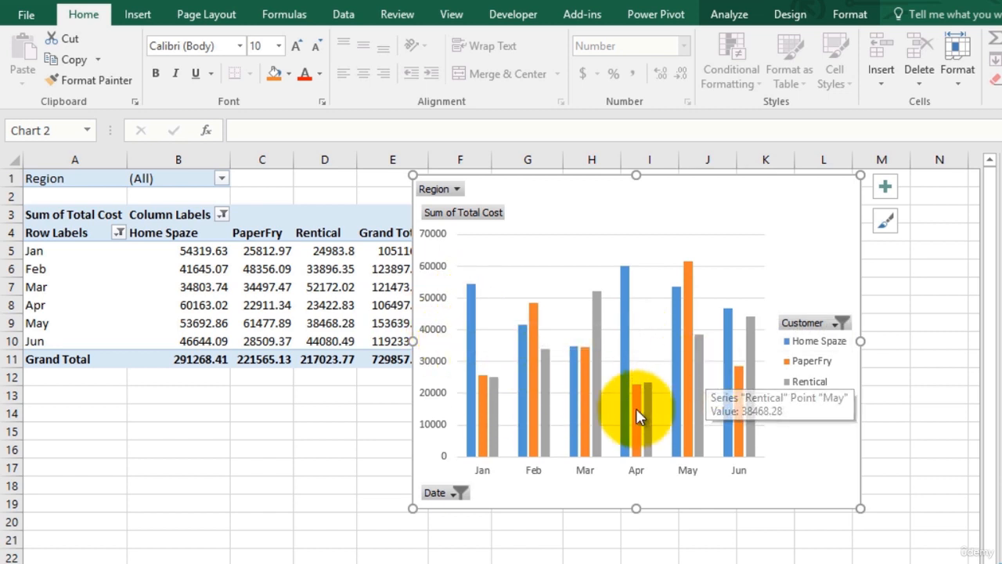
# Set the PivotChart's Date filter to include all months.
pyautogui.click(450, 492)
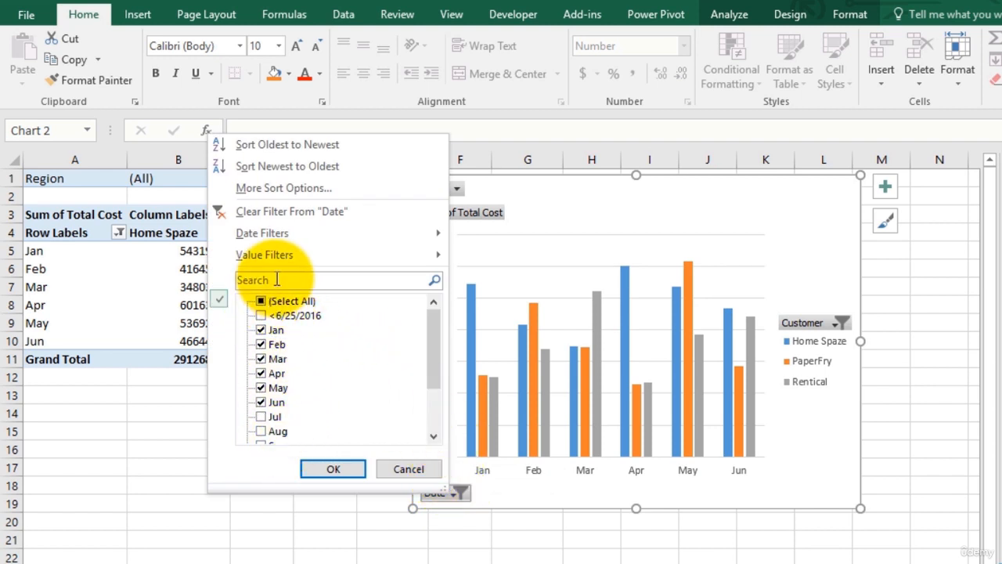
pyautogui.click(266, 300)
pyautogui.click(321, 468)
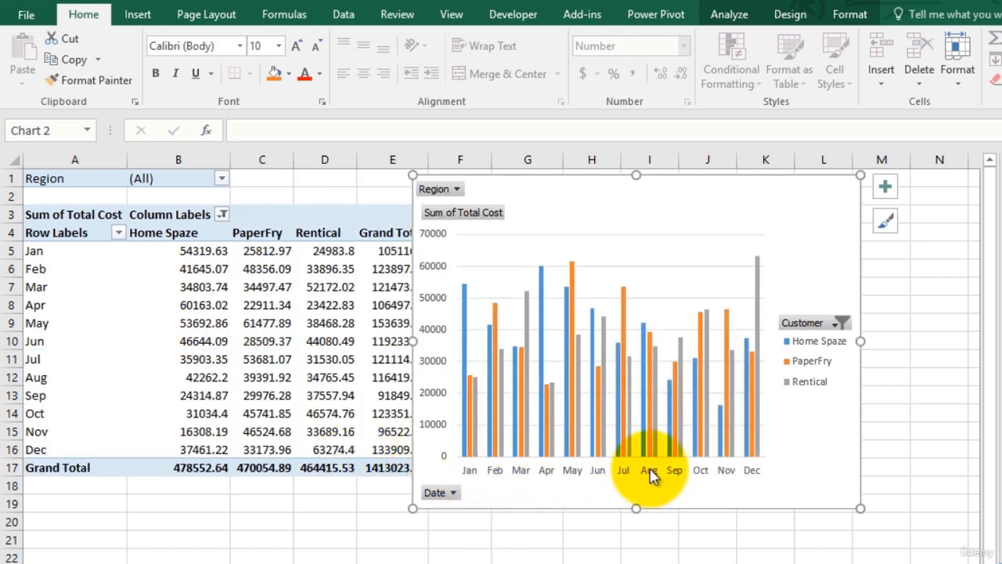
pyautogui.moveTo(465, 342)
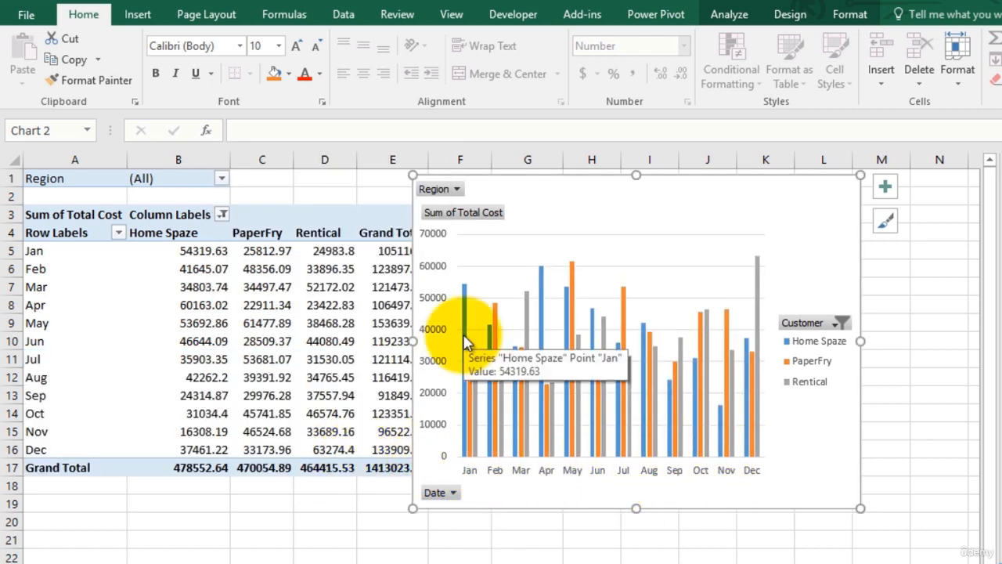
# Filter the PivotChart's Region field to show only NE.
pyautogui.click(438, 189)
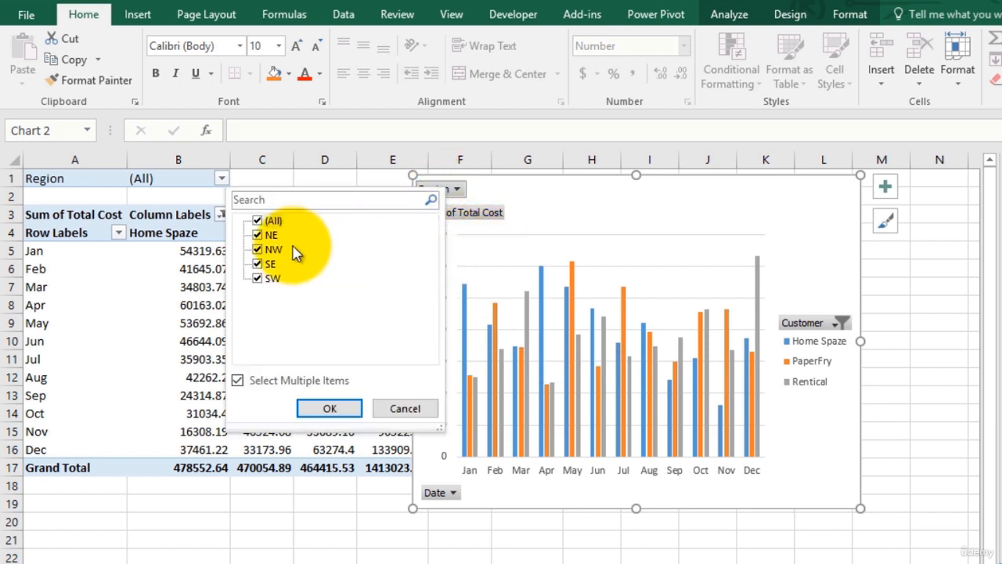
pyautogui.click(258, 221)
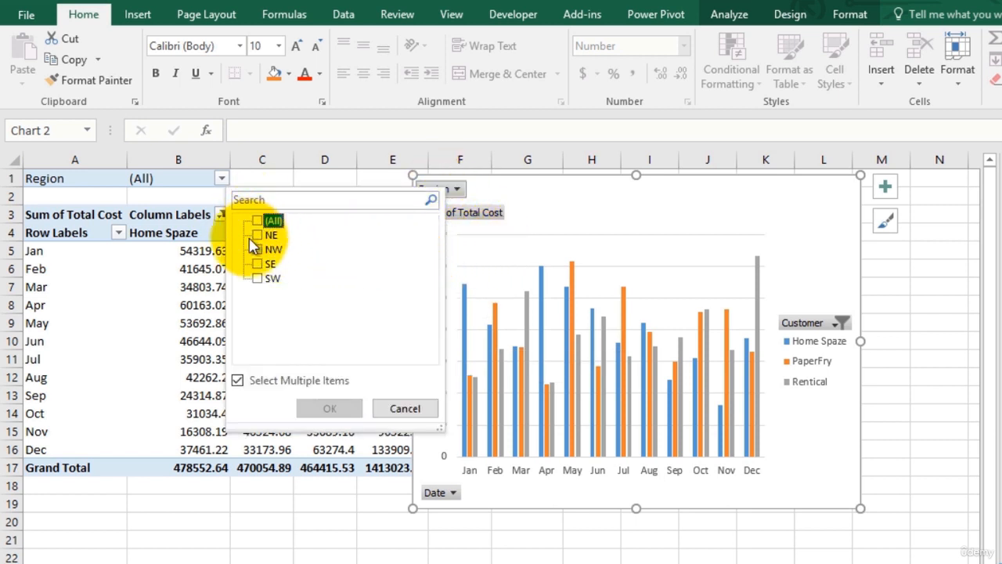
pyautogui.click(258, 237)
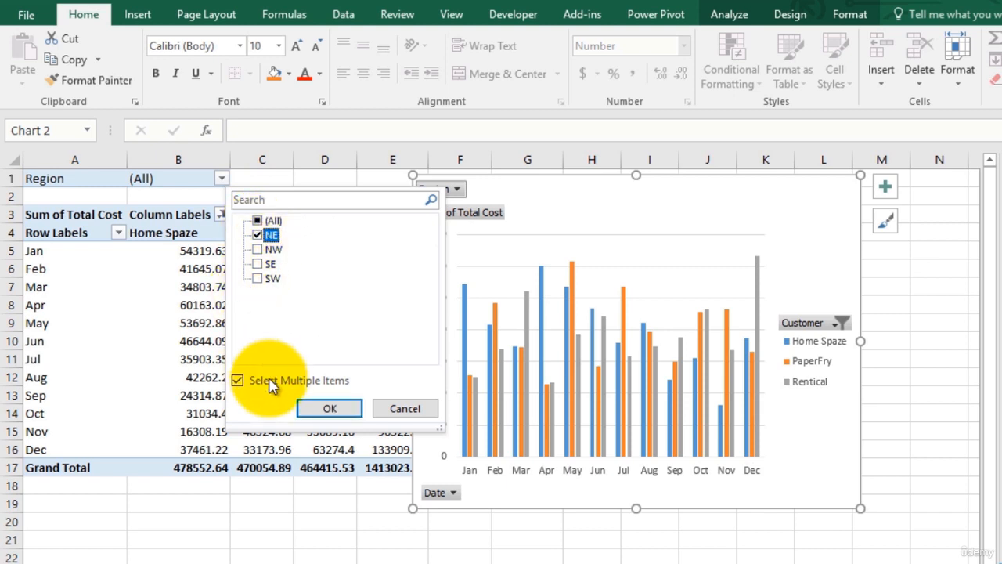
pyautogui.click(328, 407)
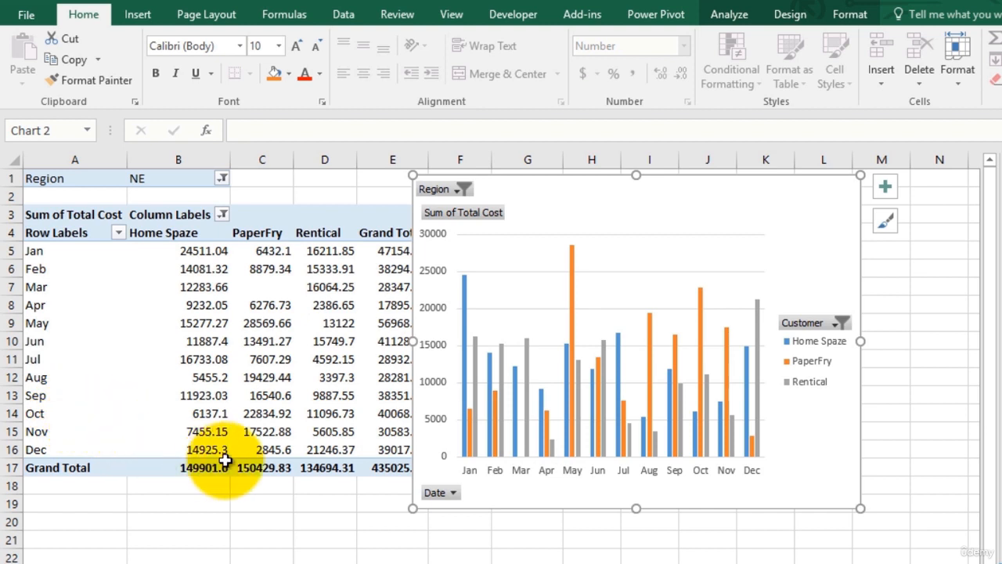
# Exclude Jan and Feb from the PivotTable's row labels through its date filter.
pyautogui.click(118, 233)
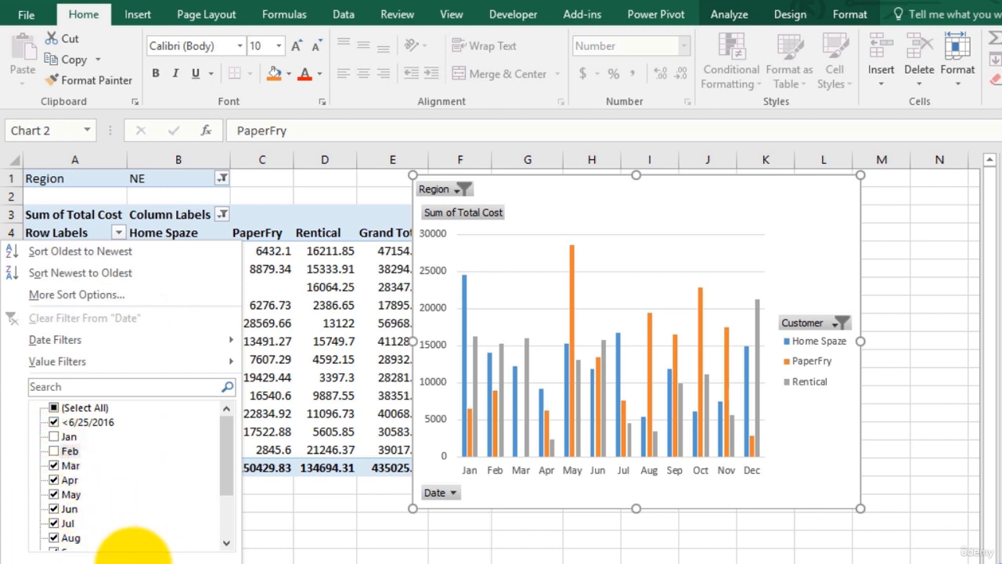
pyautogui.click(133, 548)
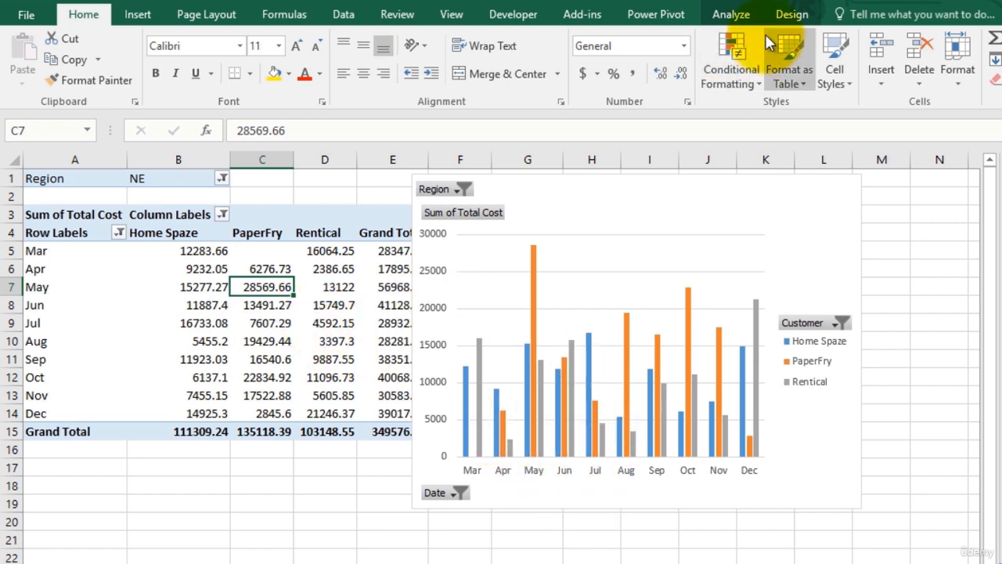
# Insert a slicer for the Region field and place it over the lower part of the chart.
pyautogui.click(730, 14)
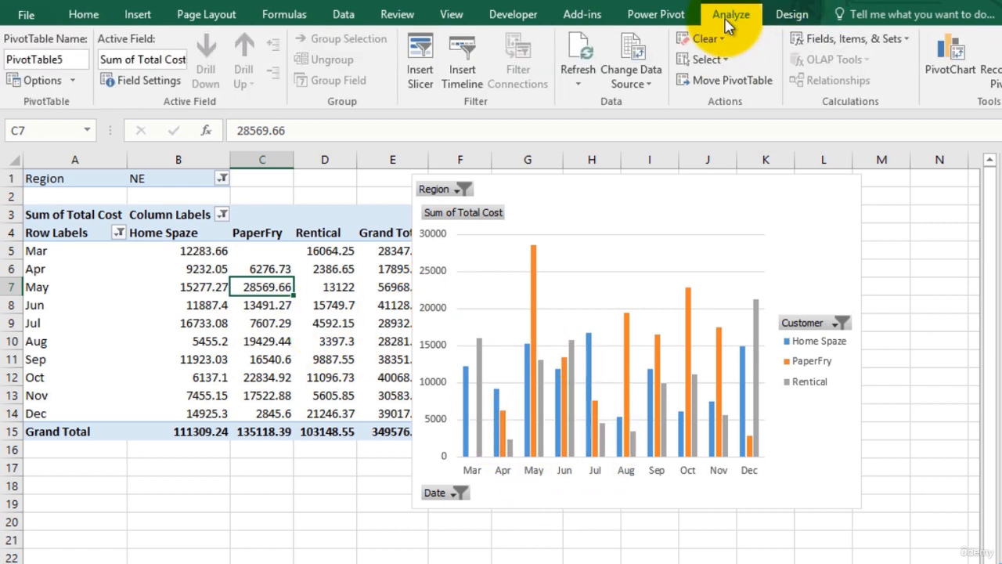
pyautogui.click(420, 56)
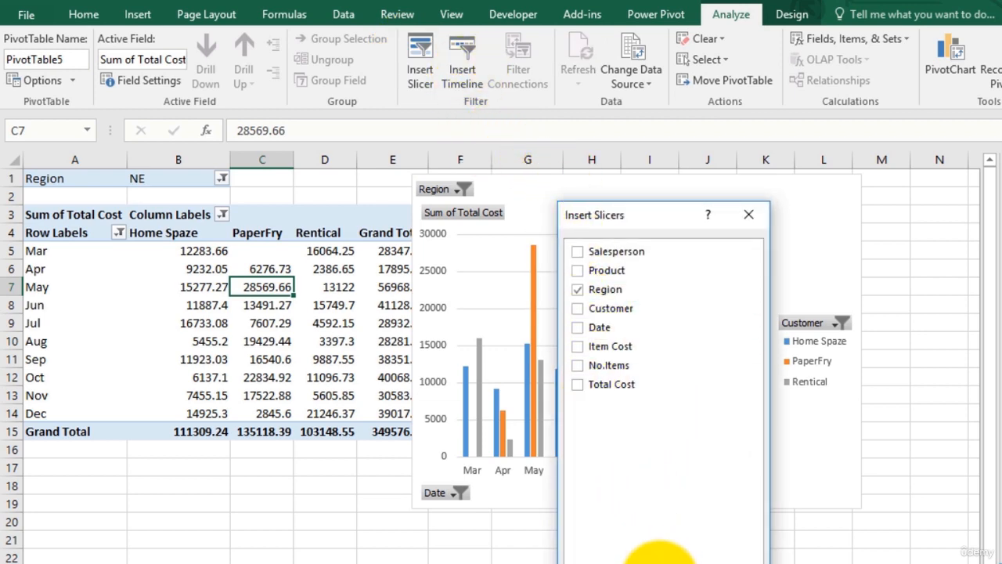
pyautogui.click(649, 547)
pyautogui.moveTo(491, 293); pyautogui.dragTo(542, 451)
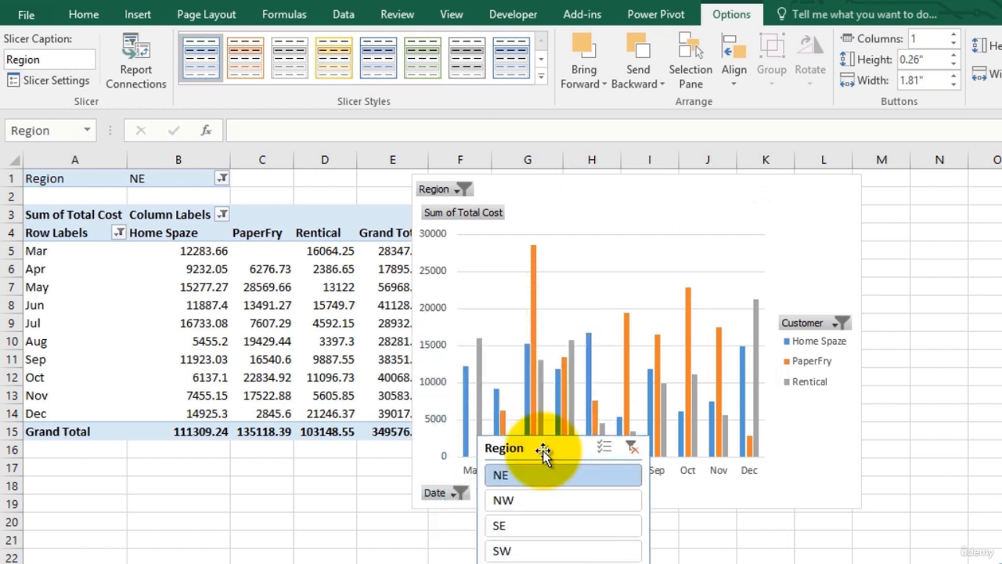
# Filter the data to the NW region with the slicer, then clear the slicer's filter.
pyautogui.click(494, 499)
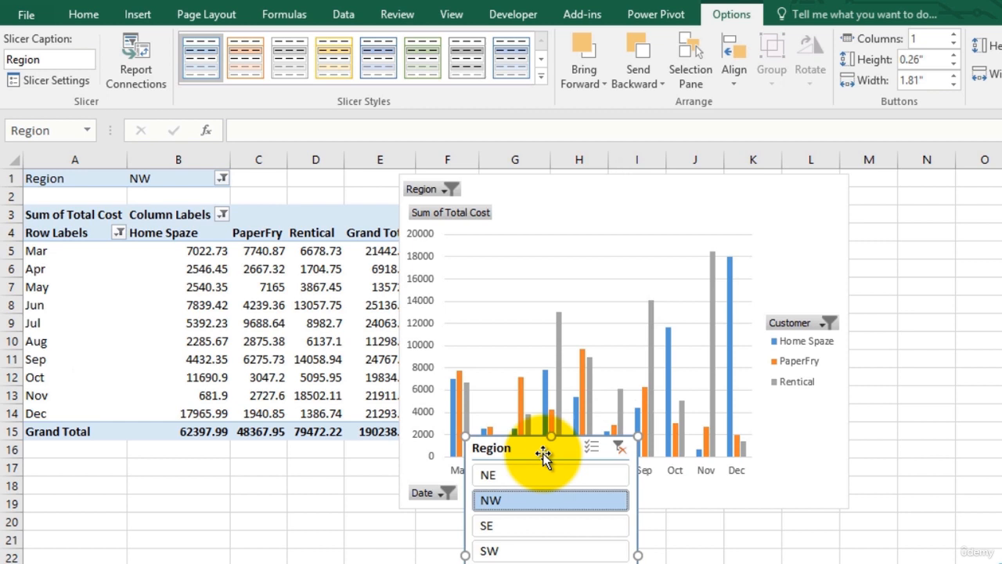
pyautogui.moveTo(542, 454); pyautogui.dragTo(550, 362)
pyautogui.click(622, 359)
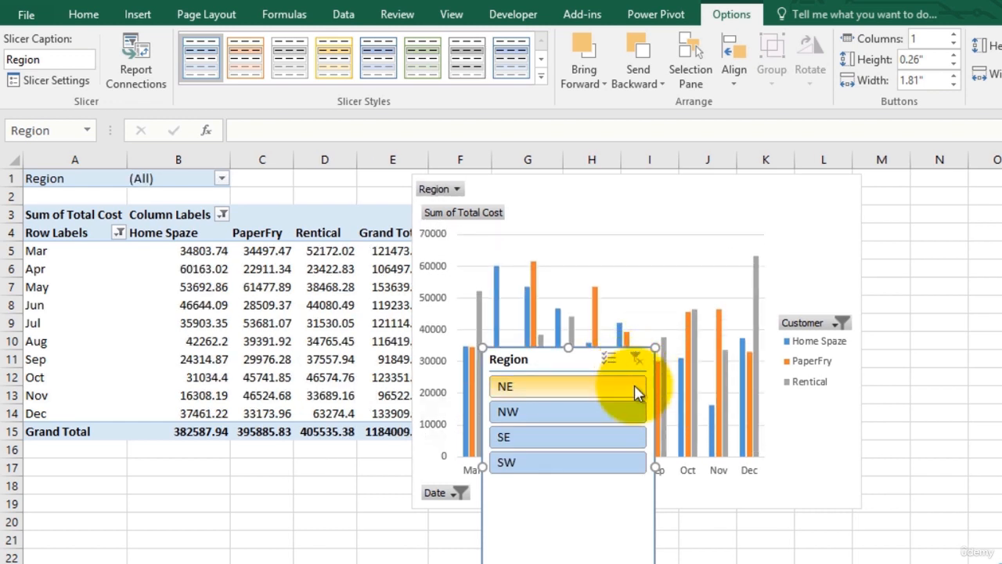
# Delete the Region slicer and the PivotChart from the sheet.
pyautogui.press('Delete')
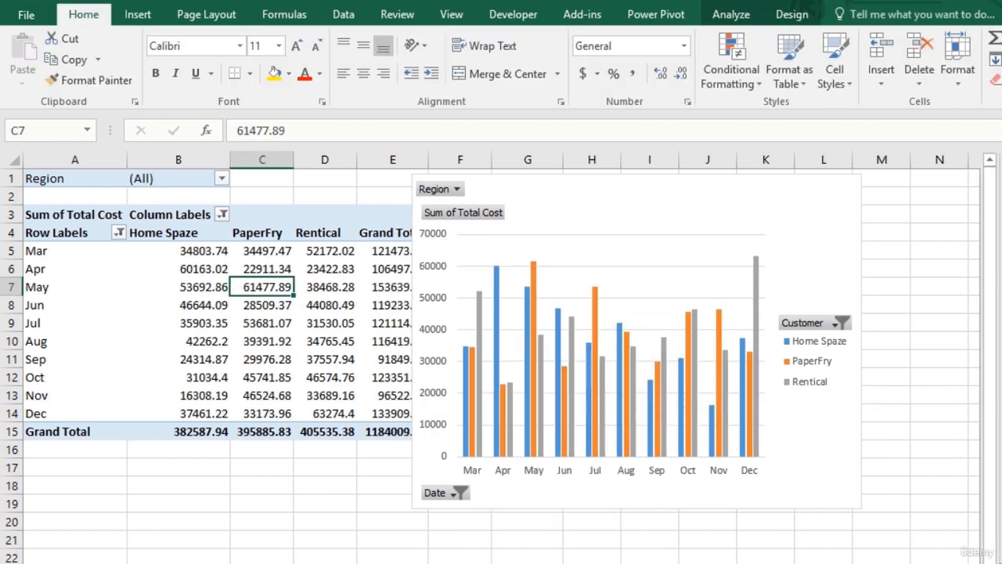
pyautogui.click(846, 207)
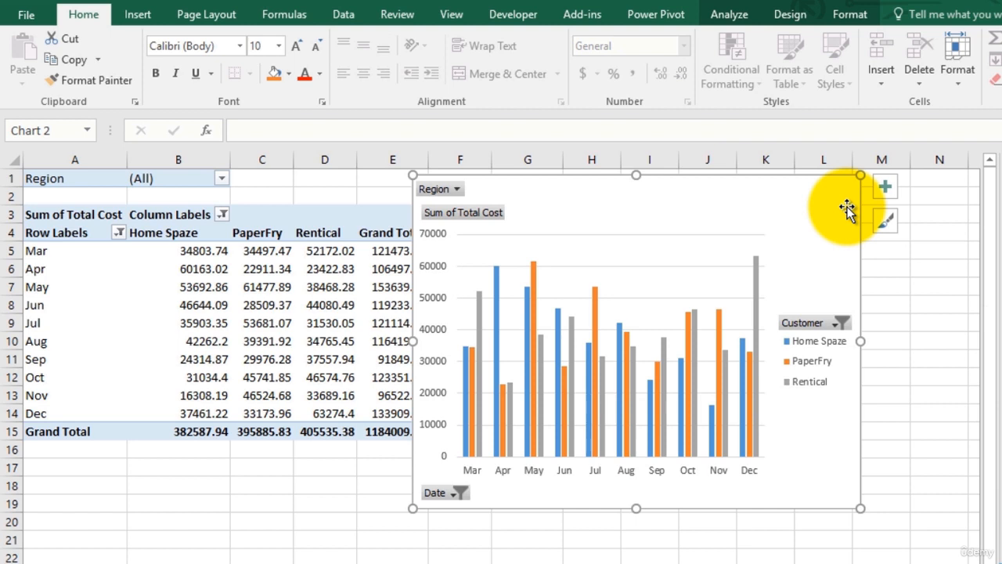
pyautogui.press('Delete')
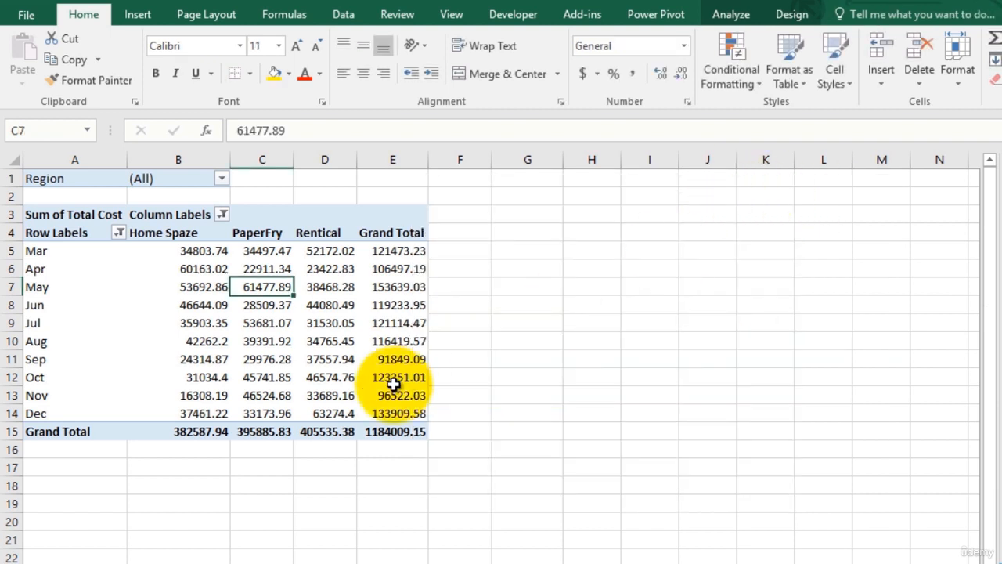
# Insert a Clustered Column PivotChart based on the existing PivotTable.
pyautogui.click(259, 304)
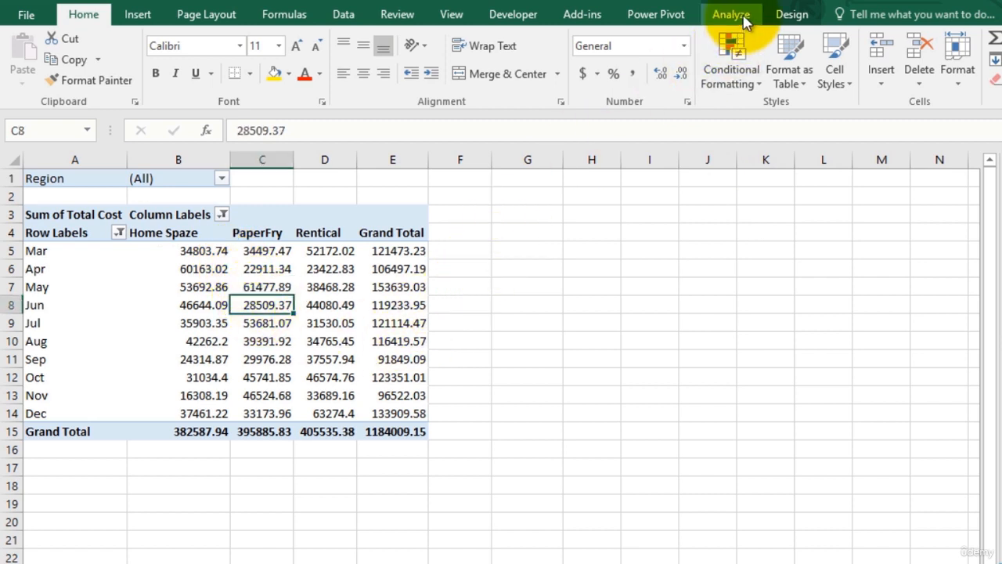
pyautogui.click(137, 18)
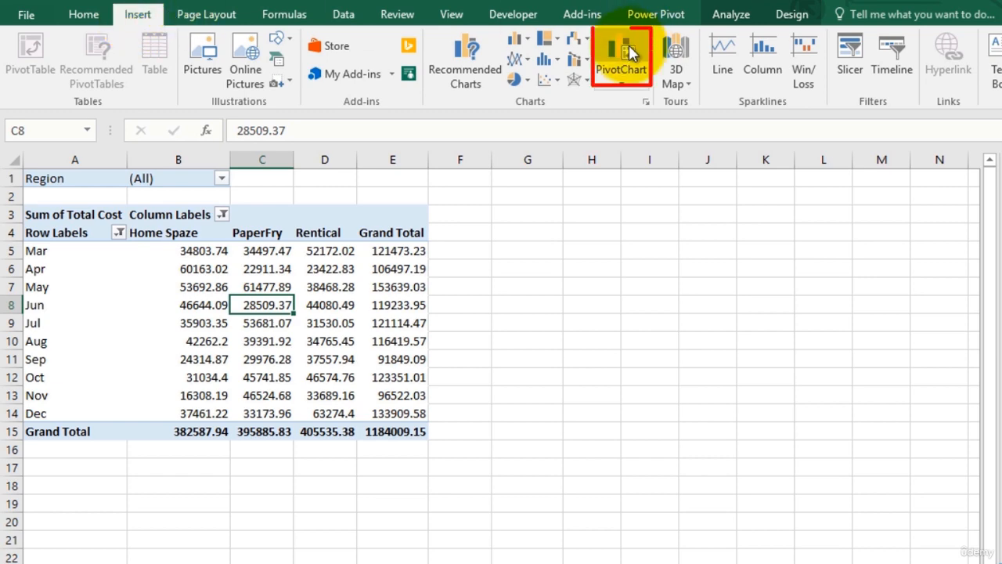
pyautogui.click(620, 83)
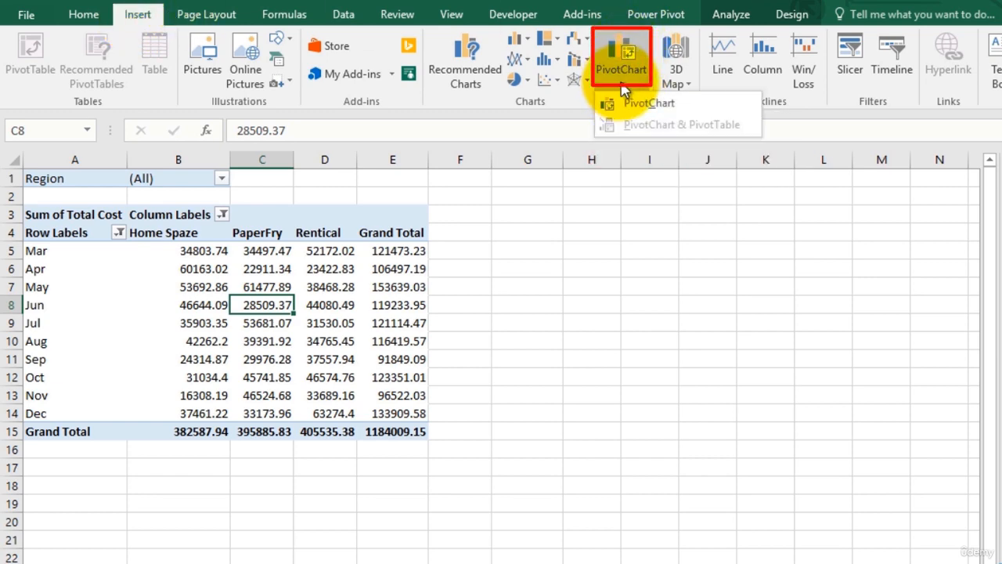
pyautogui.click(621, 83)
pyautogui.click(623, 53)
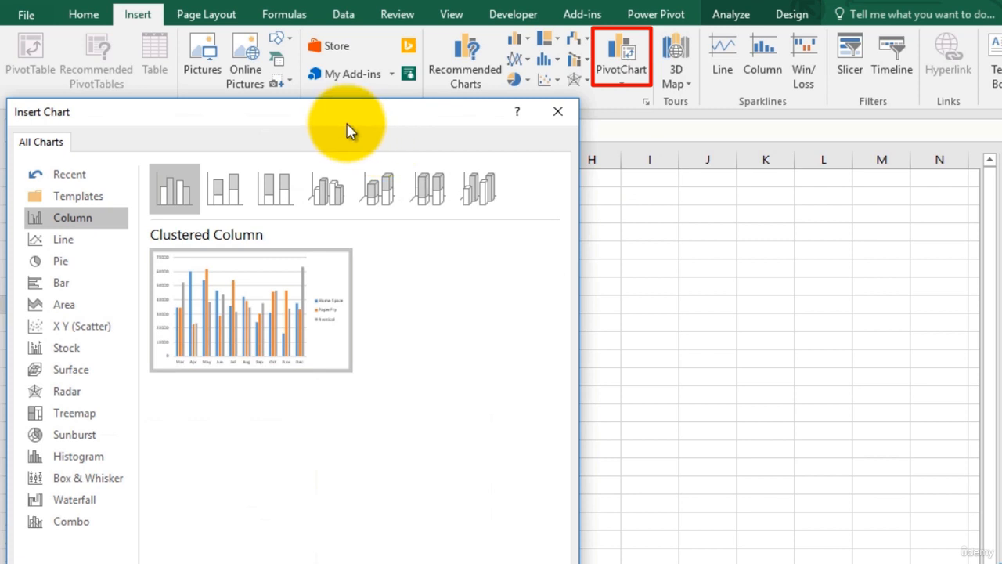
pyautogui.moveTo(338, 124); pyautogui.dragTo(442, 124)
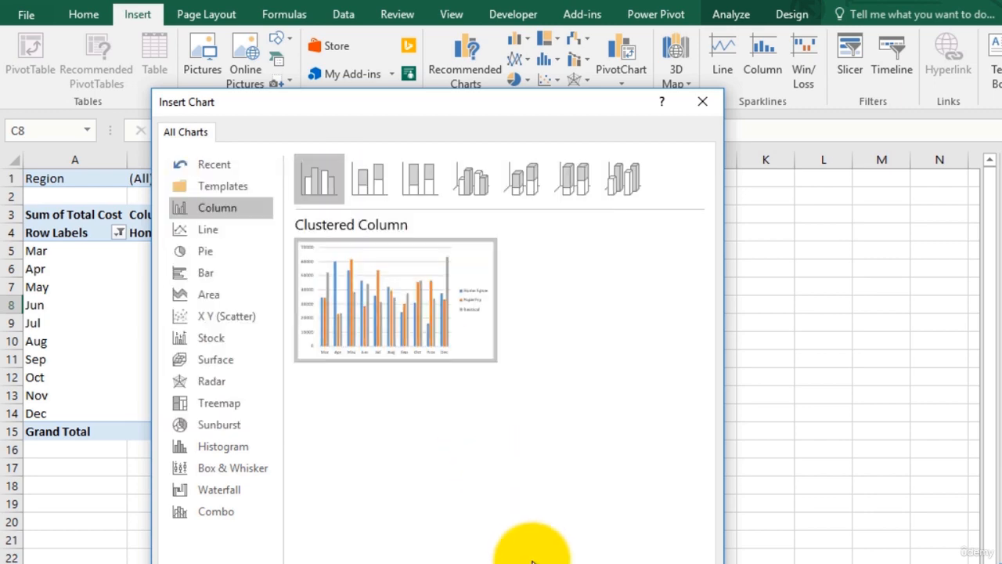
pyautogui.click(586, 558)
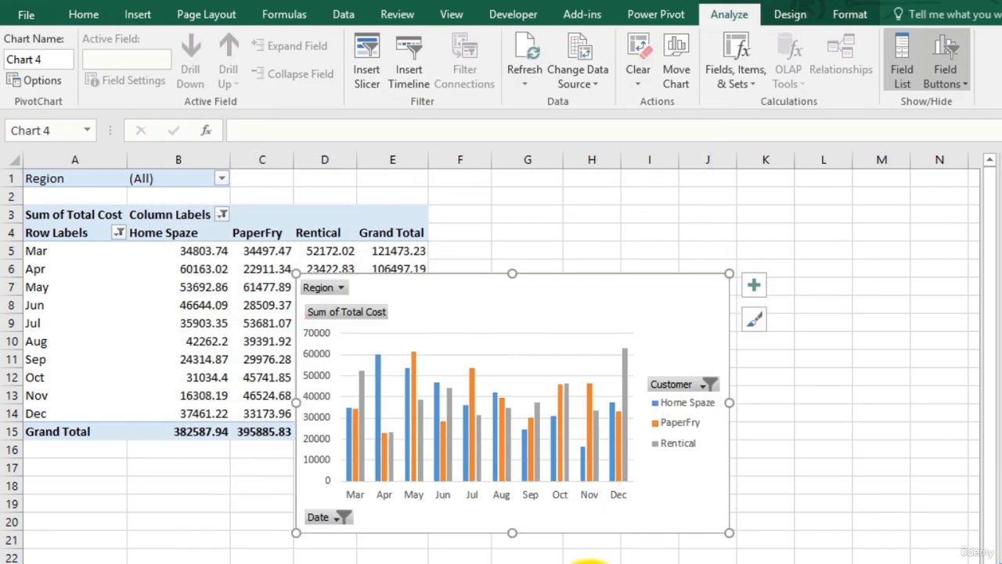
# Enlarge the new PivotChart and move it beside the PivotTable, ending in column M.
pyautogui.moveTo(729, 272); pyautogui.dragTo(819, 217)
pyautogui.moveTo(737, 226); pyautogui.dragTo(816, 214)
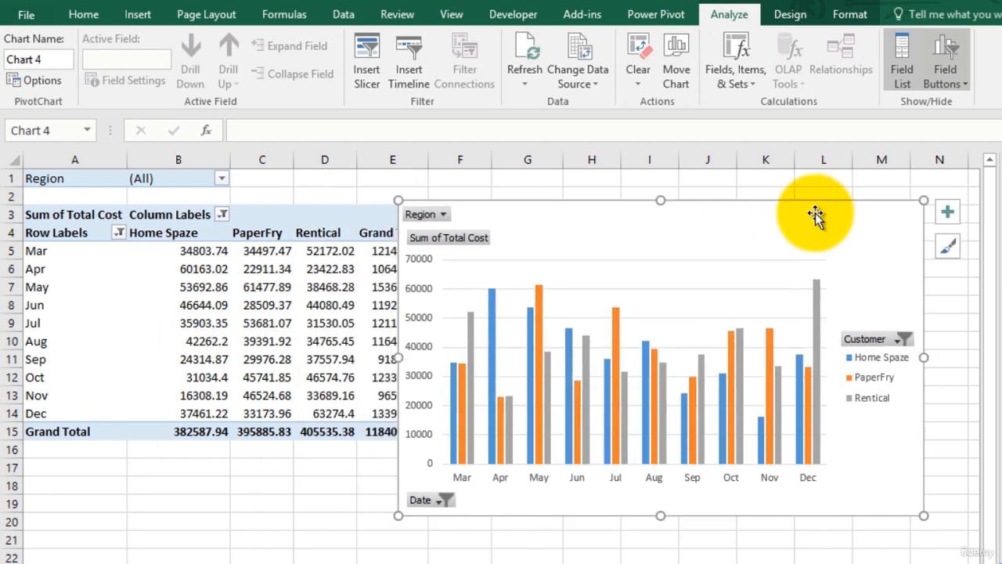
# Check the filter controls for Customer and Date on the new PivotChart.
pyautogui.click(880, 339)
pyautogui.click(886, 339)
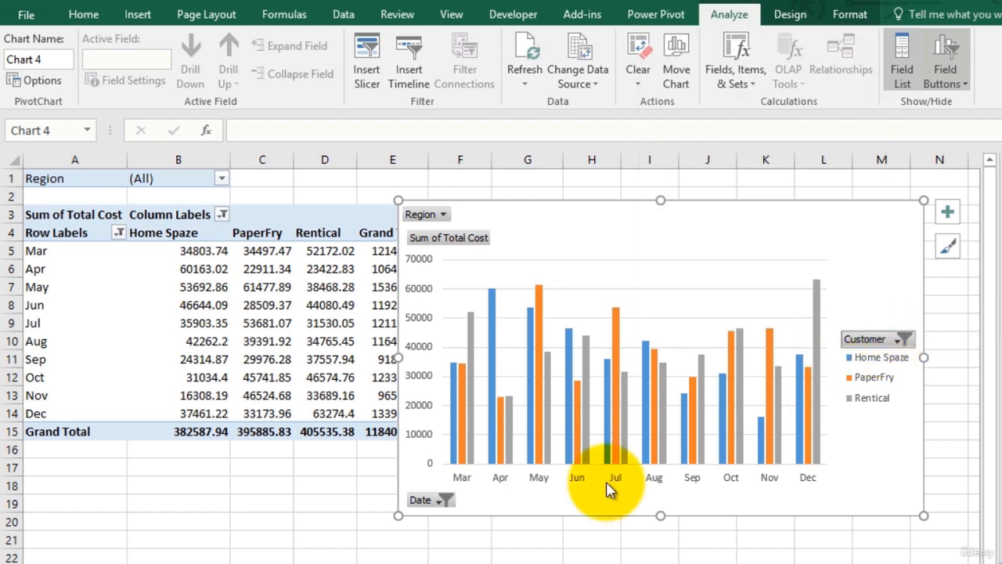
pyautogui.click(440, 501)
pyautogui.click(438, 500)
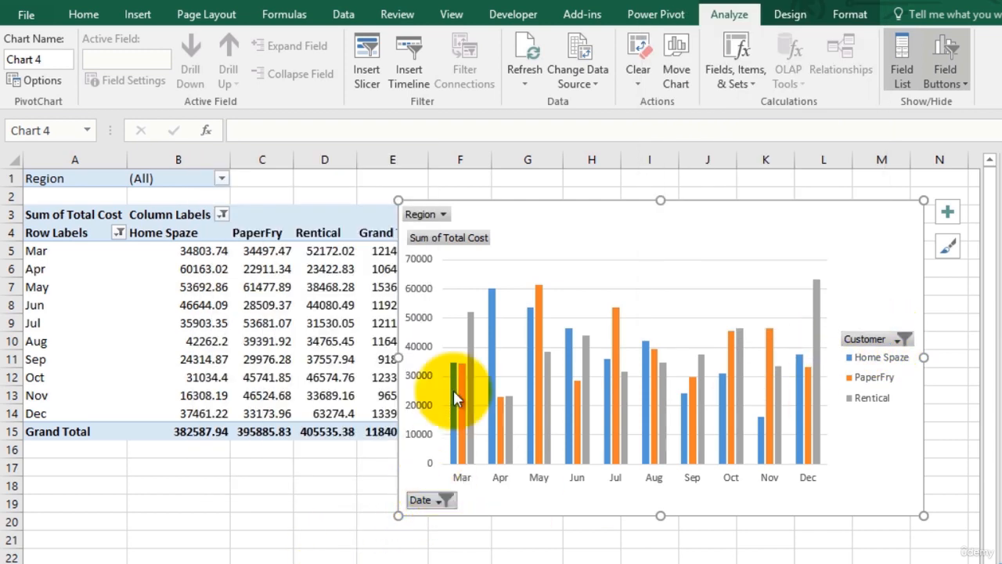